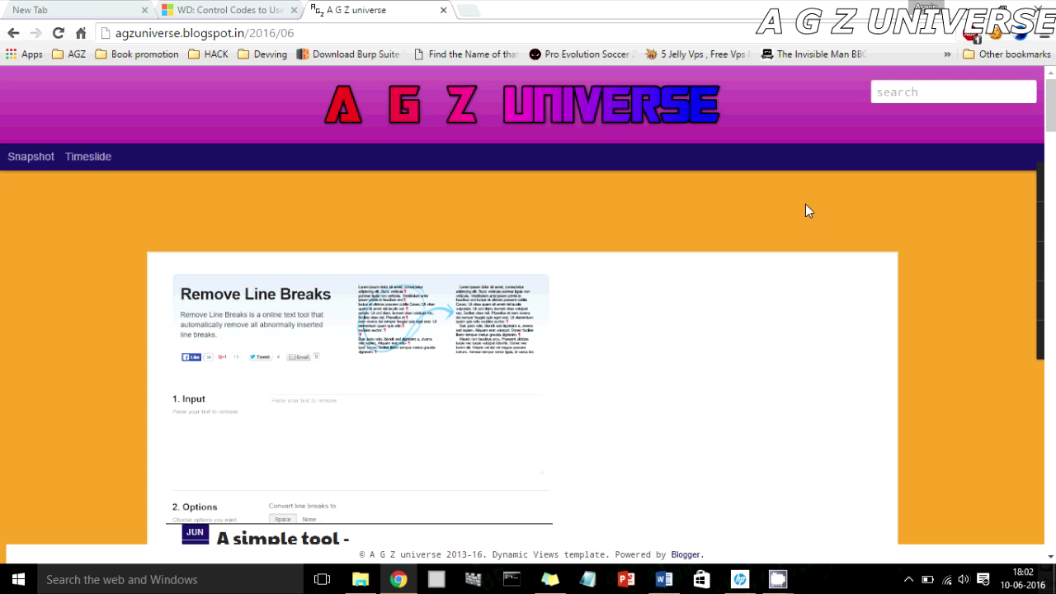
# Skim the Remove Line Breaks blog post in Chrome, then switch to the blank Word document.
pyautogui.scroll(-2, 775, 225)
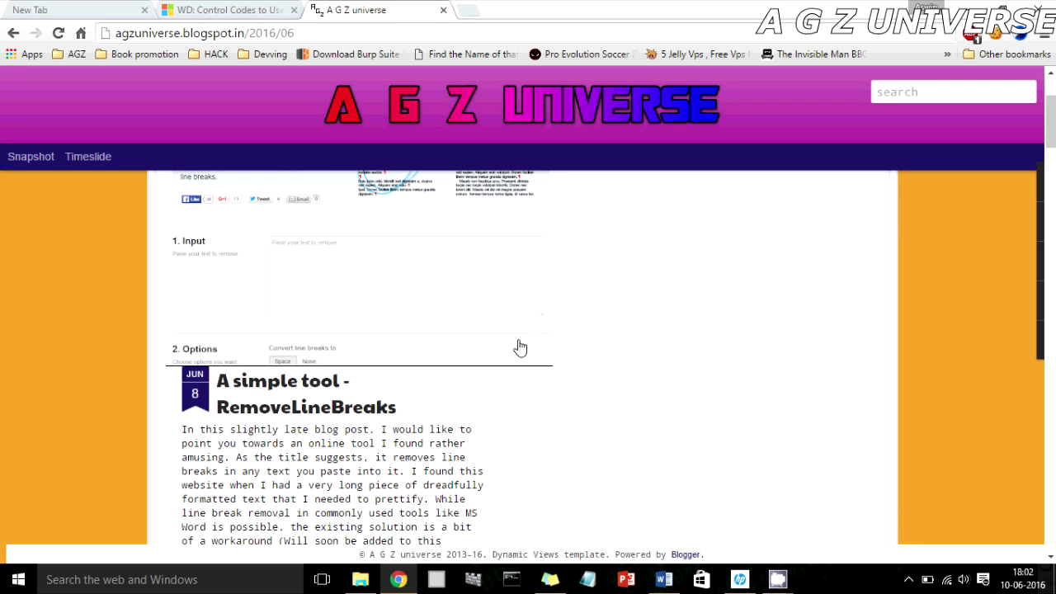
pyautogui.scroll(2, 565, 339)
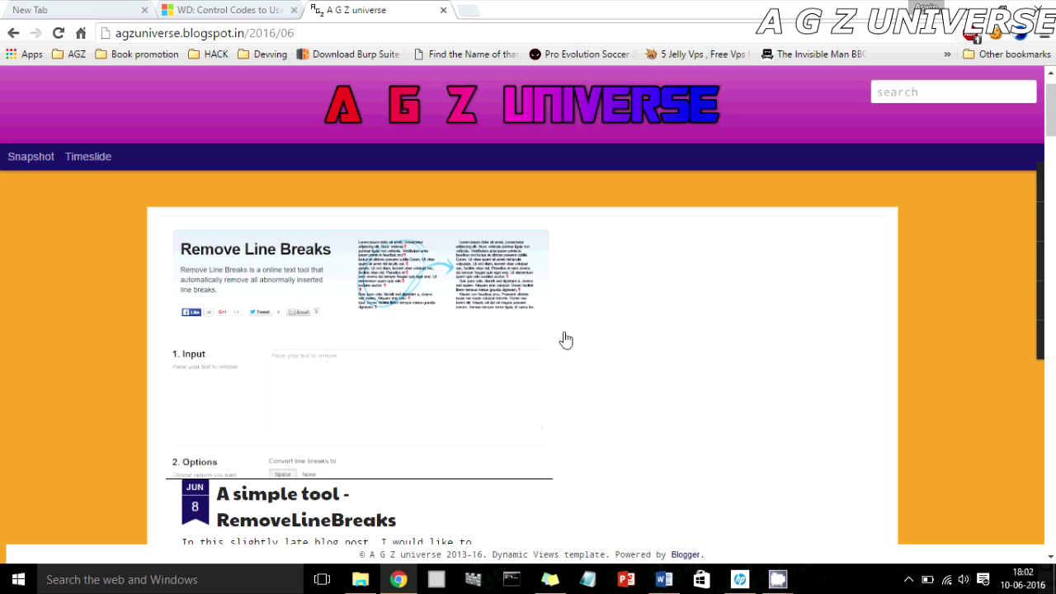
pyautogui.click(663, 579)
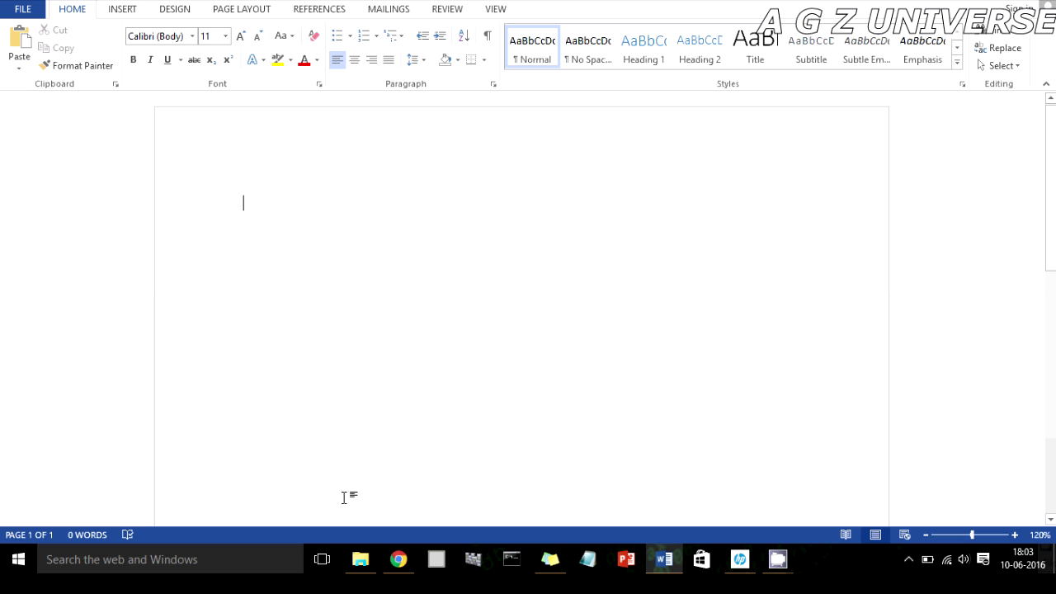
# In a new Chrome tab, search for 'see you again lyrics'.
pyautogui.click(400, 561)
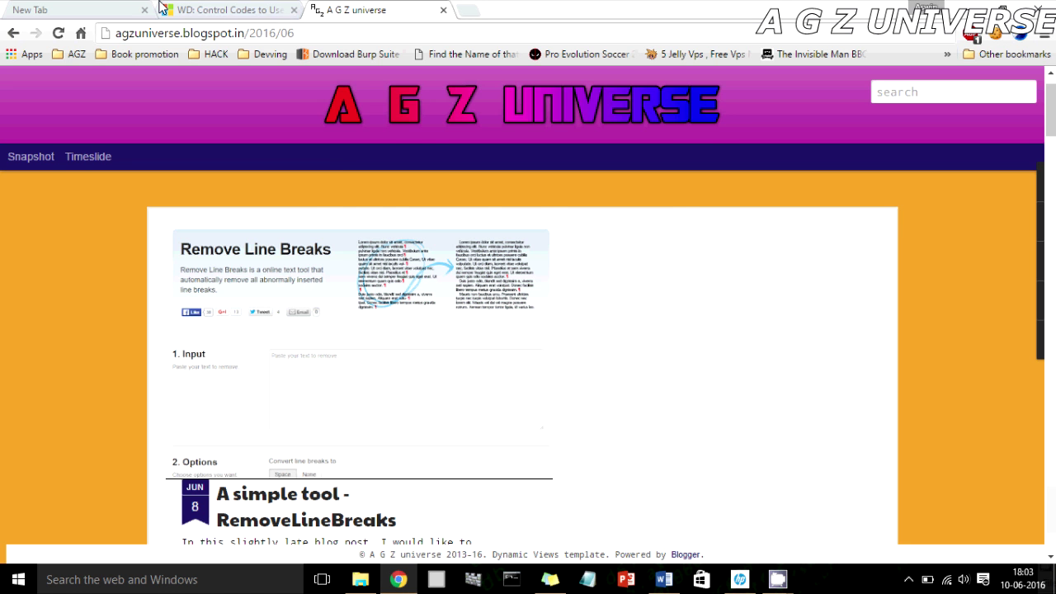
pyautogui.click(106, 8)
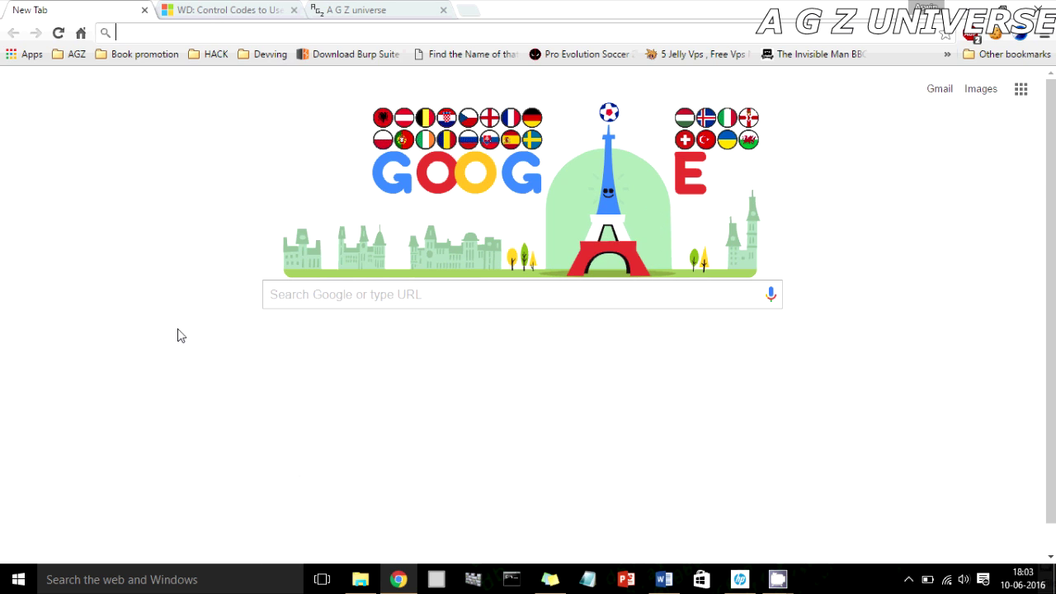
pyautogui.write('see you again ')
pyautogui.write('wiz')
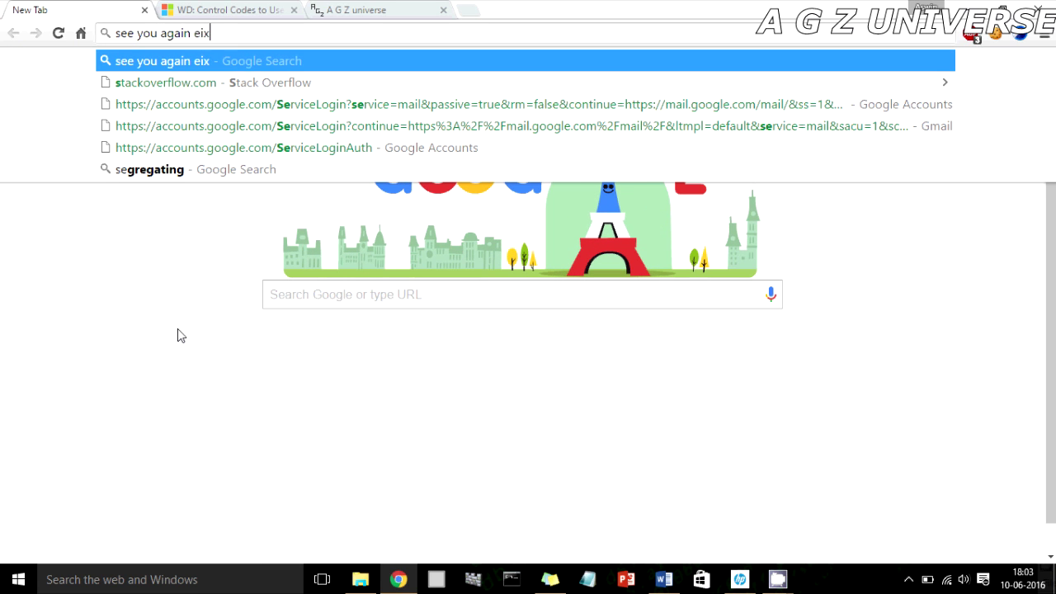
pyautogui.press('BackSpace')
pyautogui.press('BackSpace')
pyautogui.press('BackSpace')
pyautogui.write('lyrics')
pyautogui.press('Return')
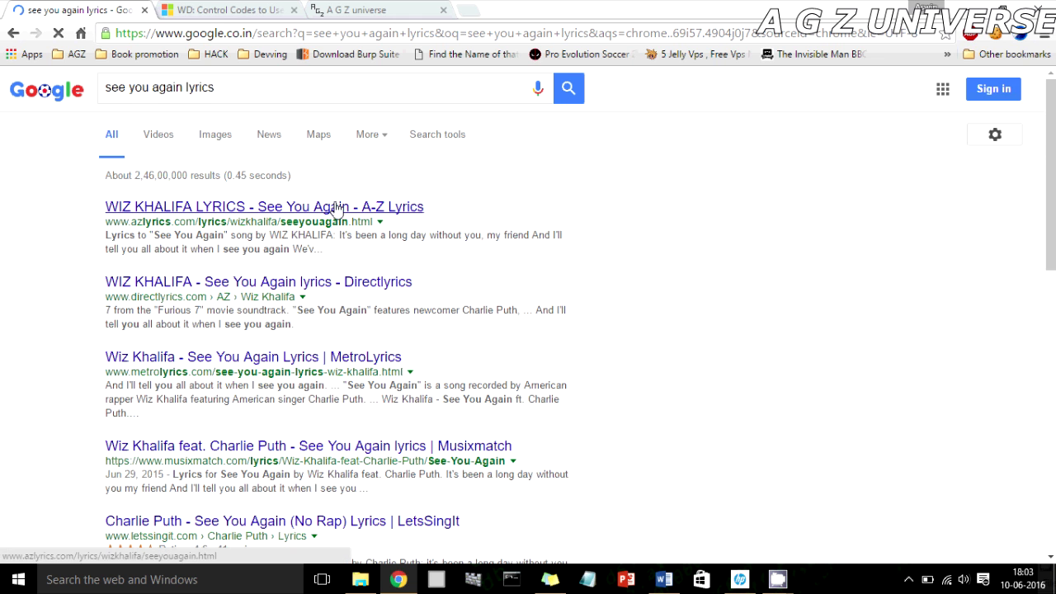
# Open the A-Z Lyrics result, copy the full song from [Charlie Puth:] down, and return to Word.
pyautogui.middleClick(336, 209)
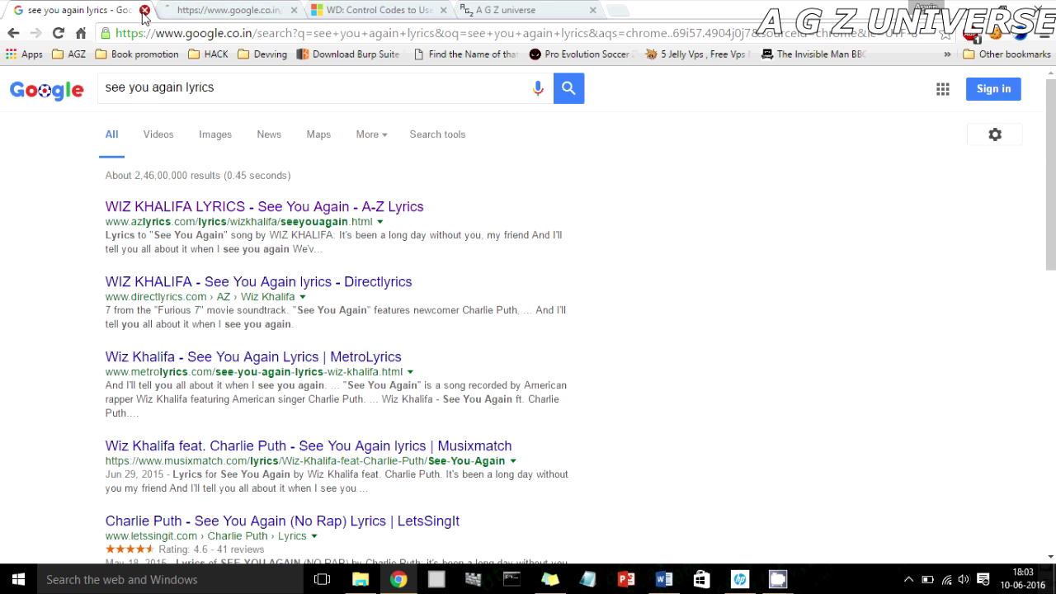
pyautogui.click(144, 10)
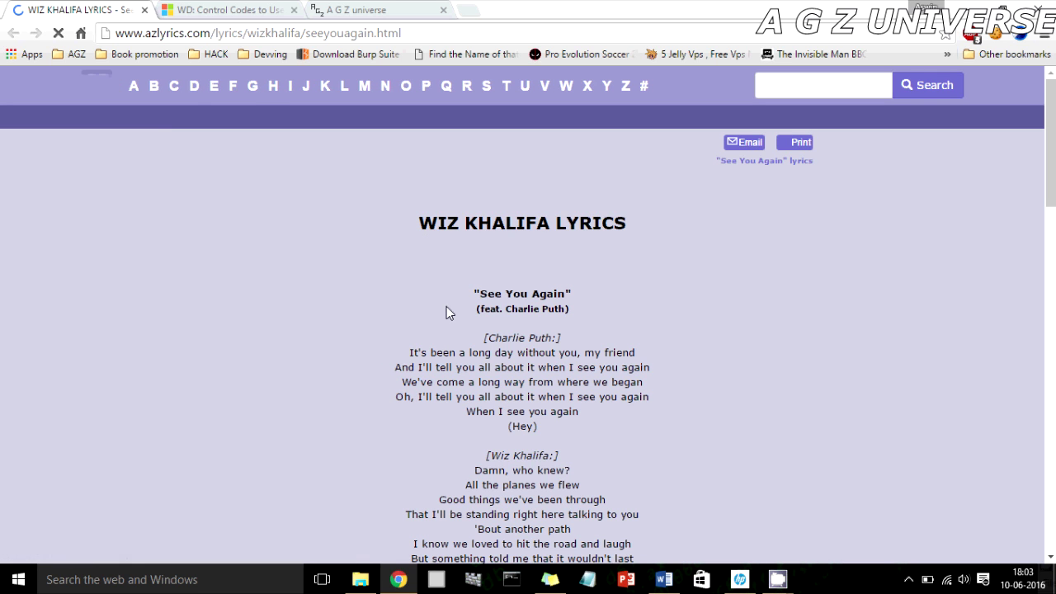
pyautogui.moveTo(483, 334); pyautogui.dragTo(602, 429)
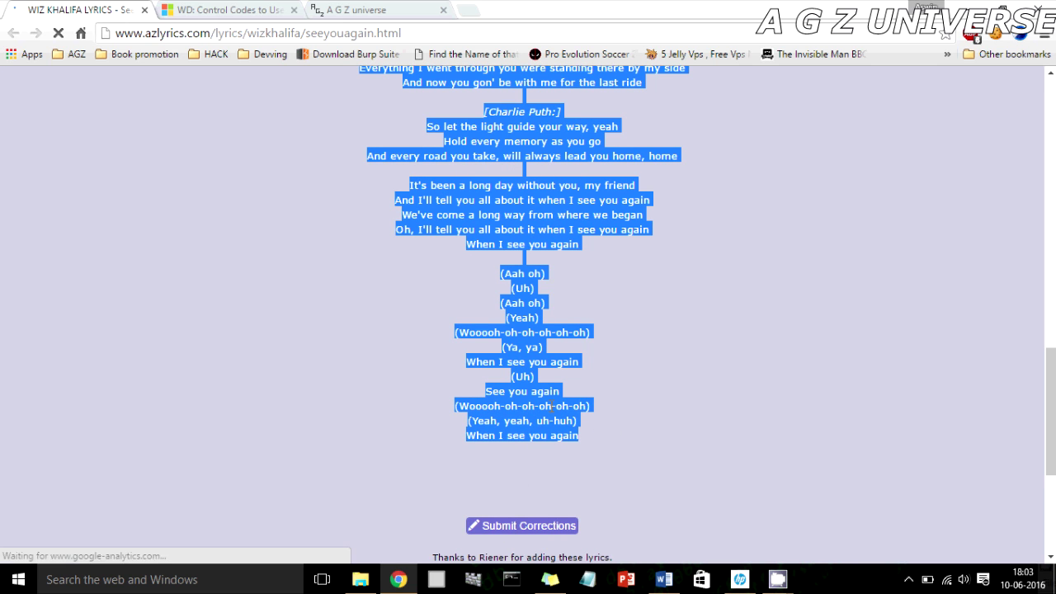
pyautogui.click(664, 579)
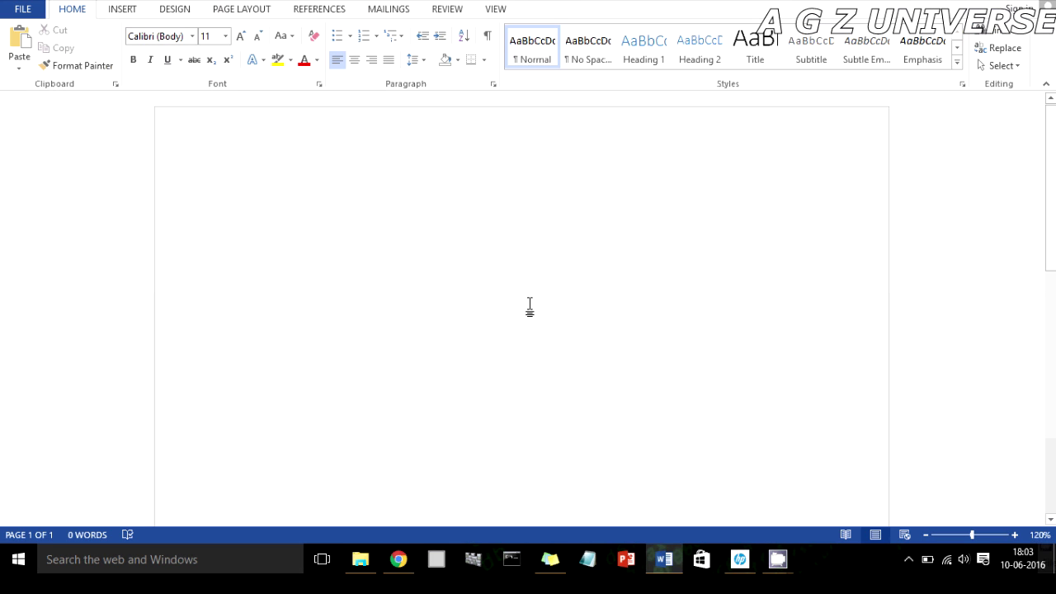
# Paste the See You Again lyrics and place the cursor after the first lyric line.
pyautogui.hotkey('ctrl', 'v')
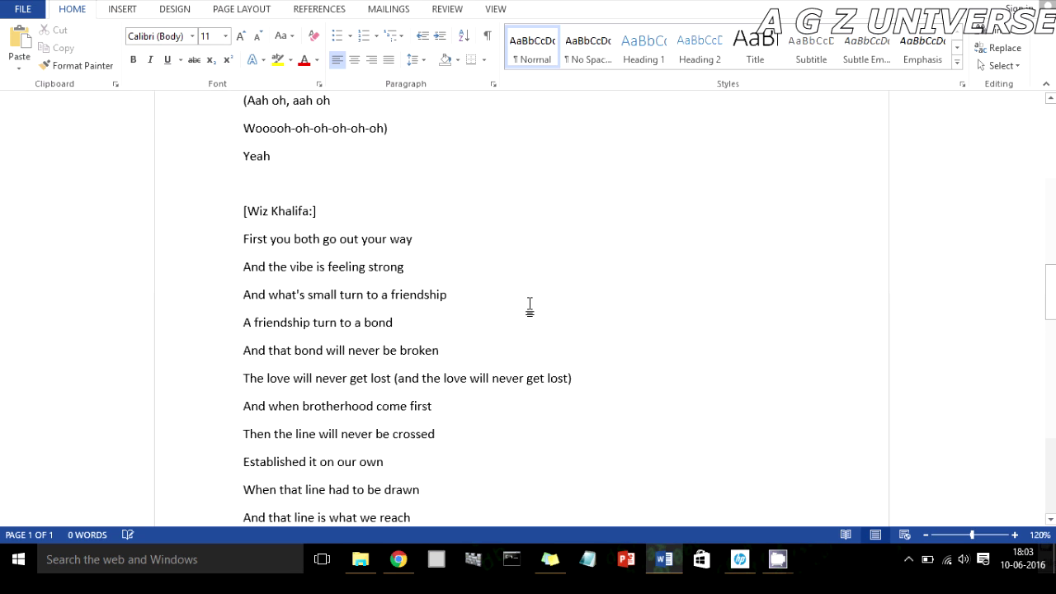
pyautogui.scroll(20, 529, 307)
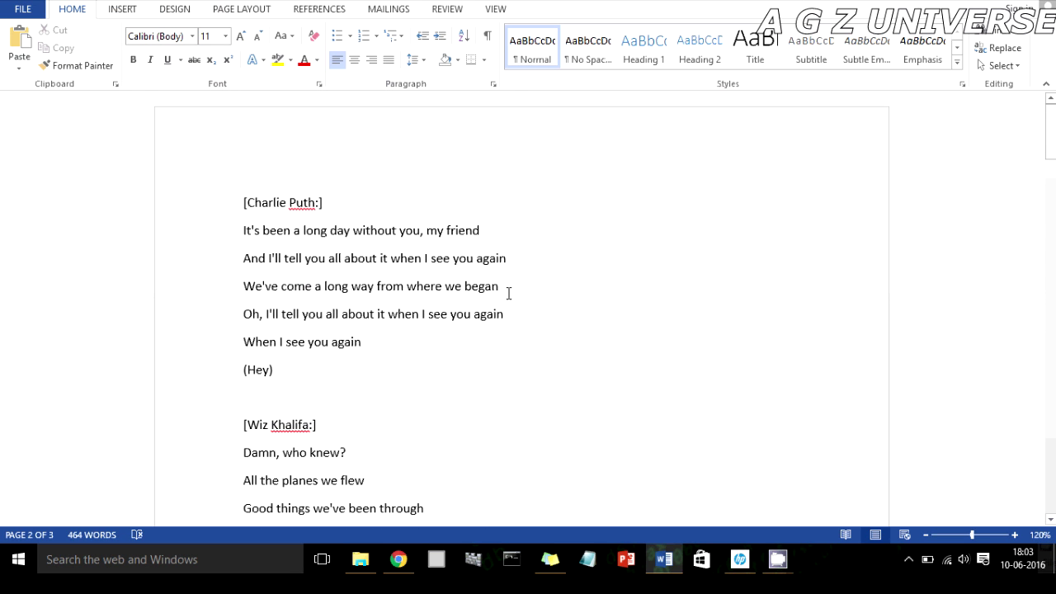
pyautogui.click(510, 232)
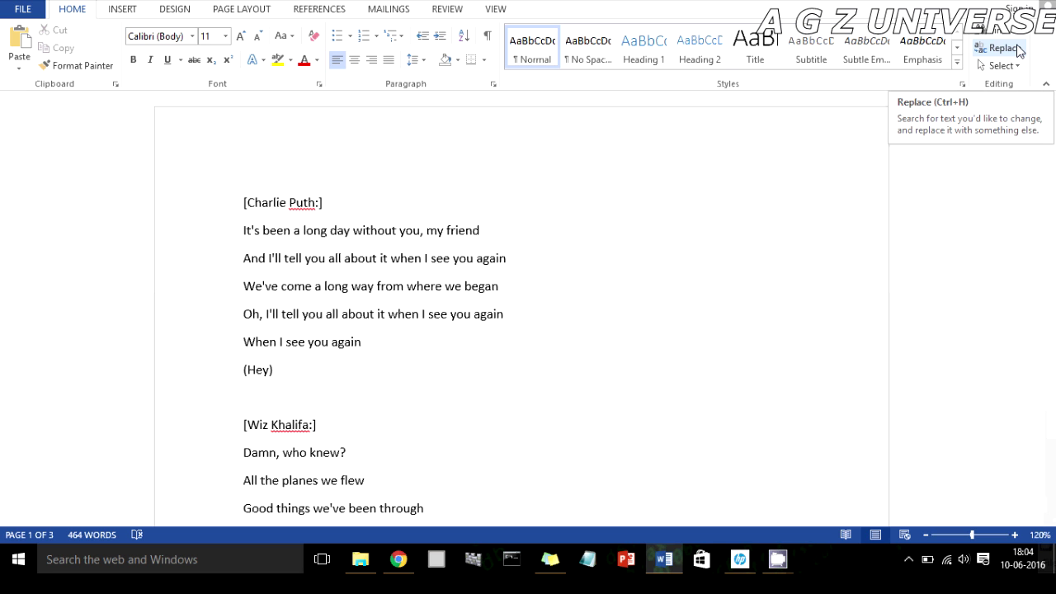
# Replace every ^p paragraph mark in the lyrics using Replace All.
pyautogui.click(1020, 51)
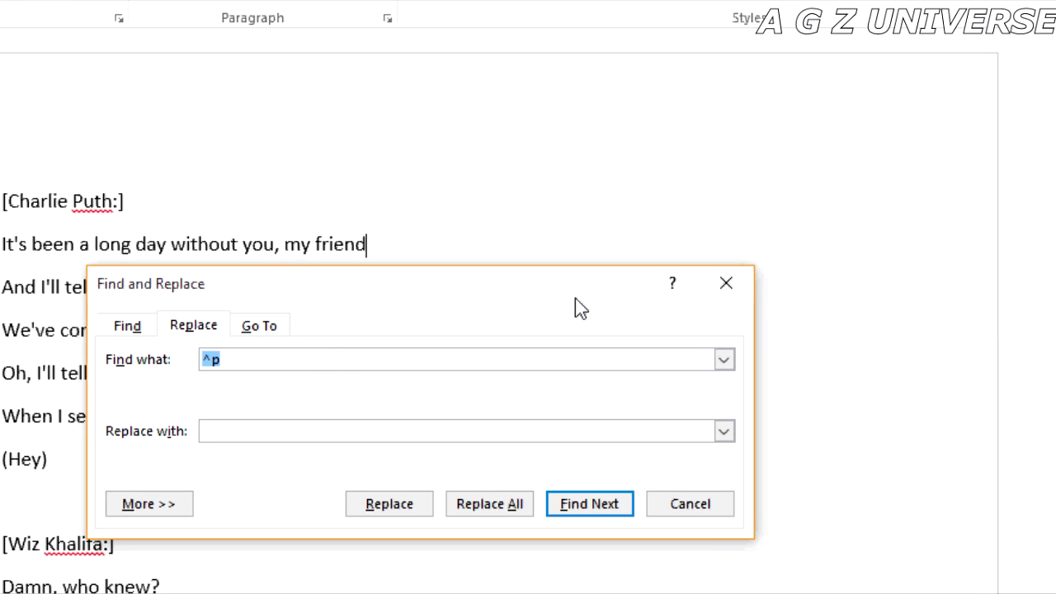
pyautogui.press('BackSpace')
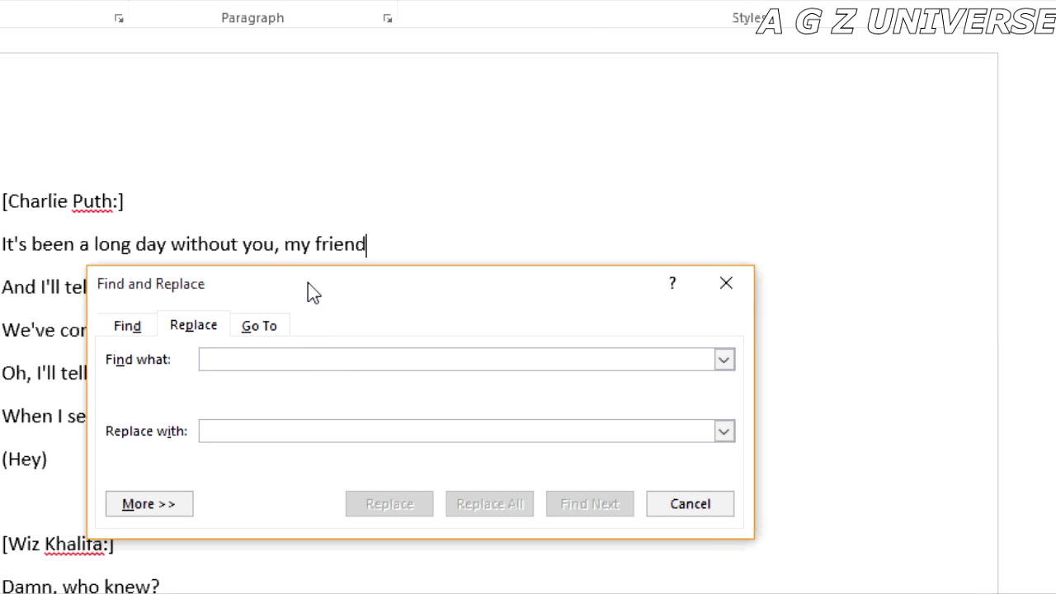
pyautogui.moveTo(314, 285); pyautogui.dragTo(568, 104)
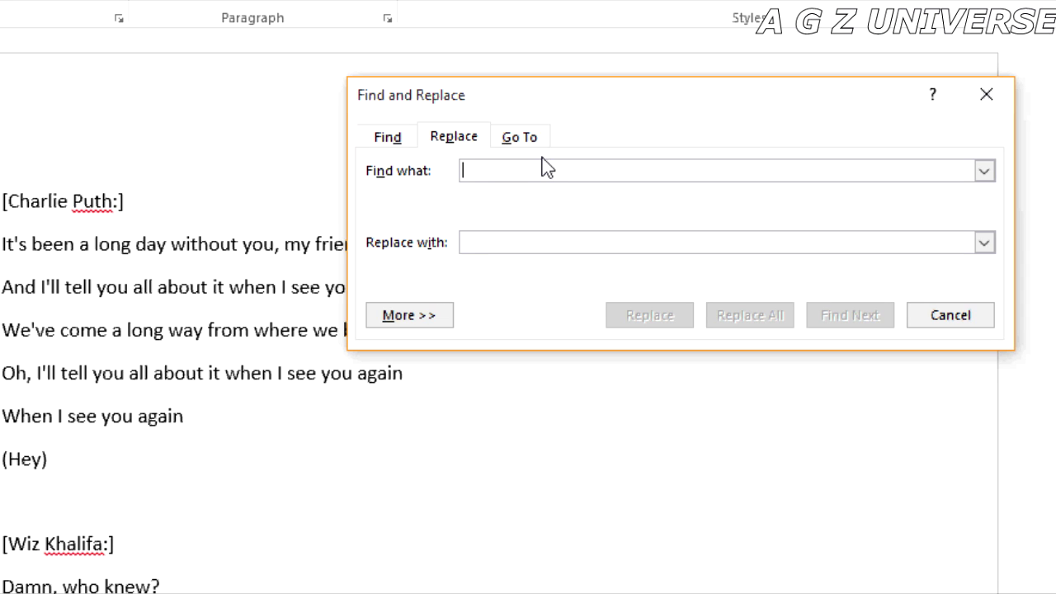
pyautogui.write('^p')
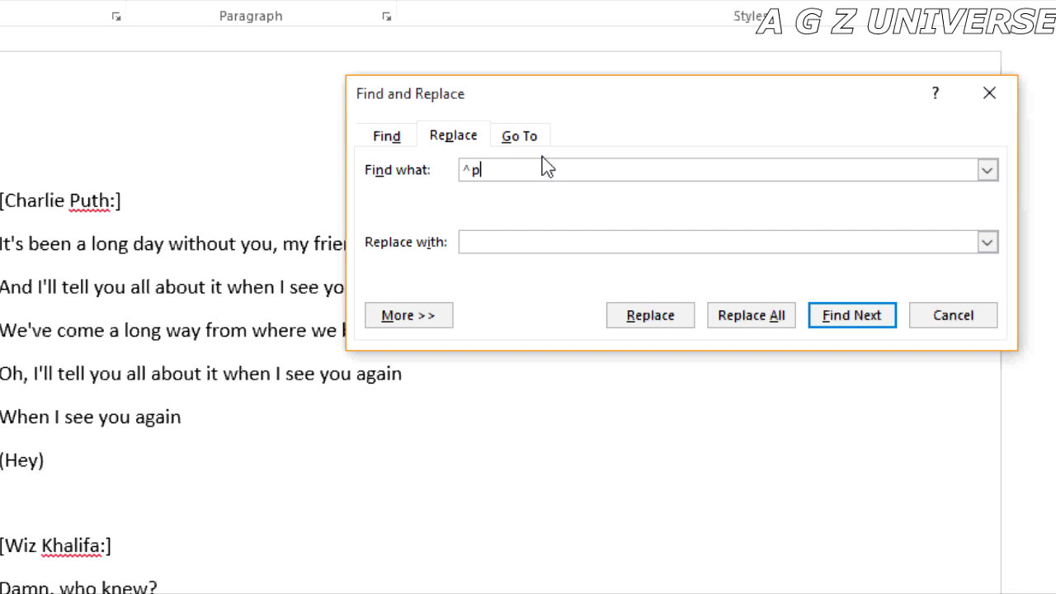
pyautogui.click(490, 242)
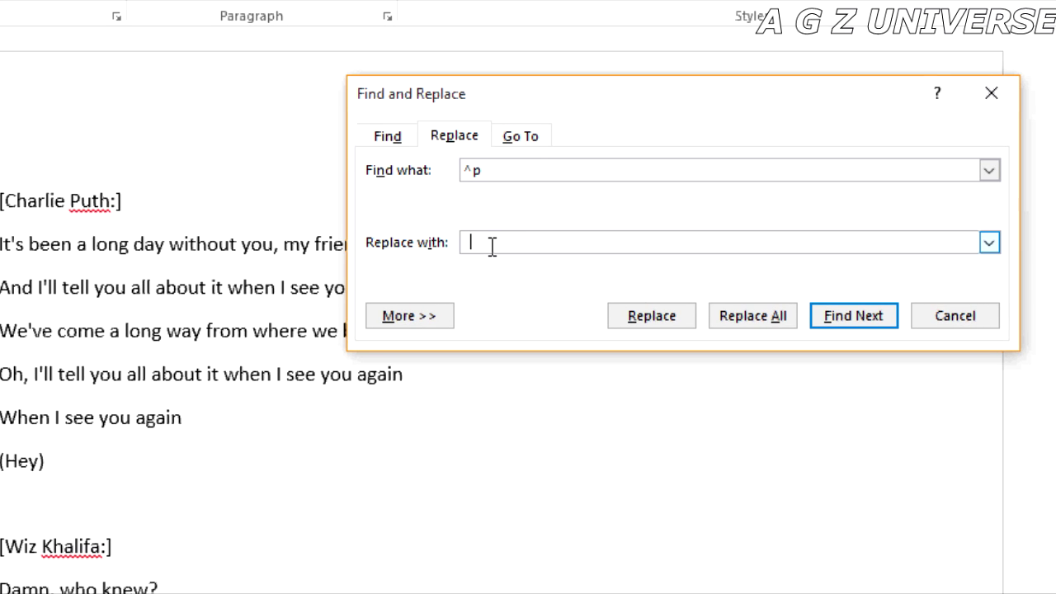
pyautogui.click(752, 316)
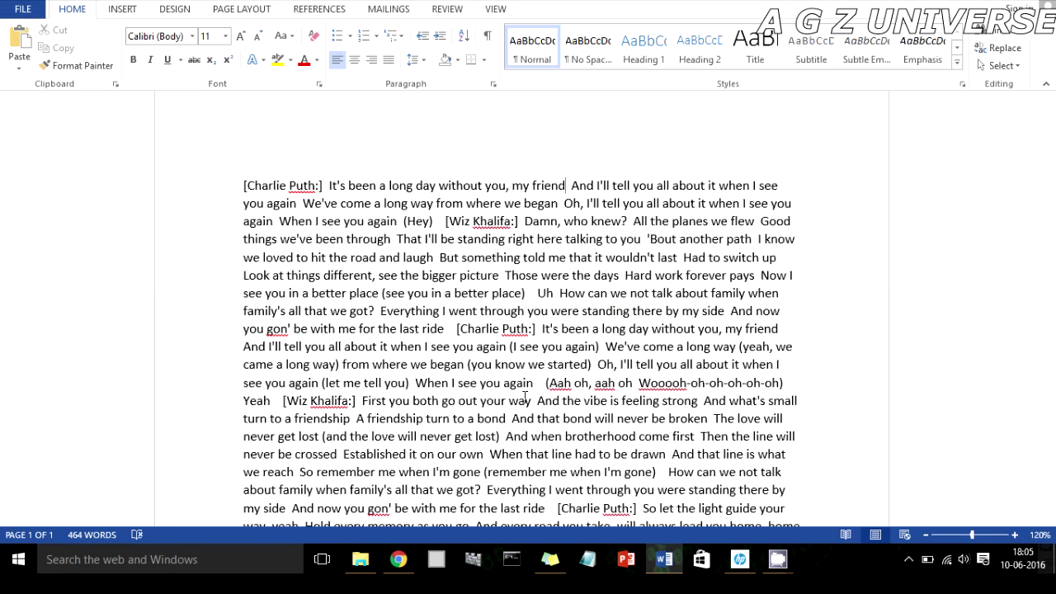
# Check the one-paragraph result, then return to the AGZ Universe blog tab in Chrome.
pyautogui.scroll(-7, 525, 397)
pyautogui.scroll(7, 525, 396)
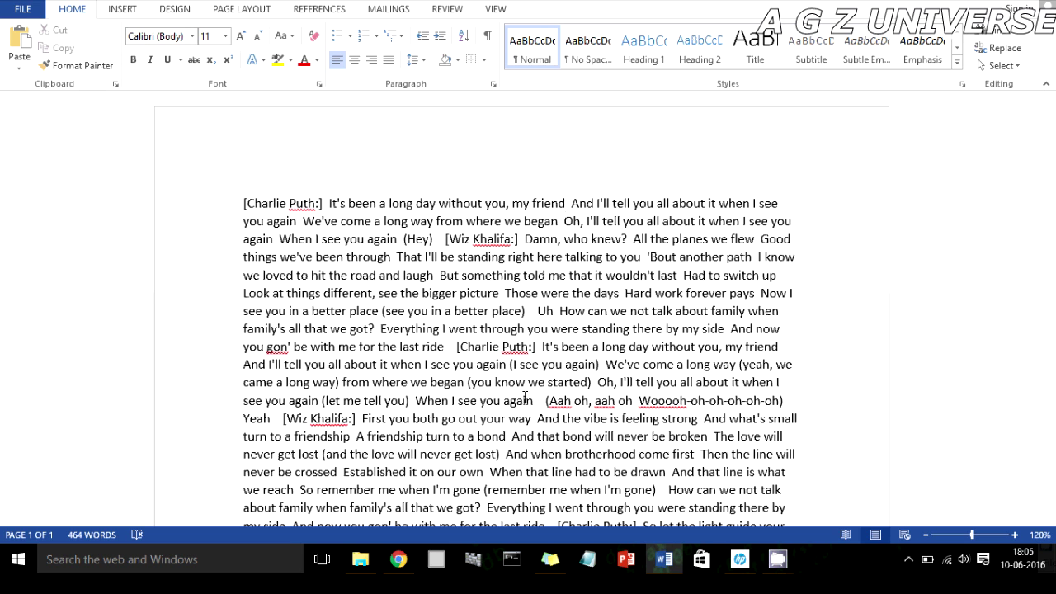
pyautogui.click(398, 560)
pyautogui.click(381, 9)
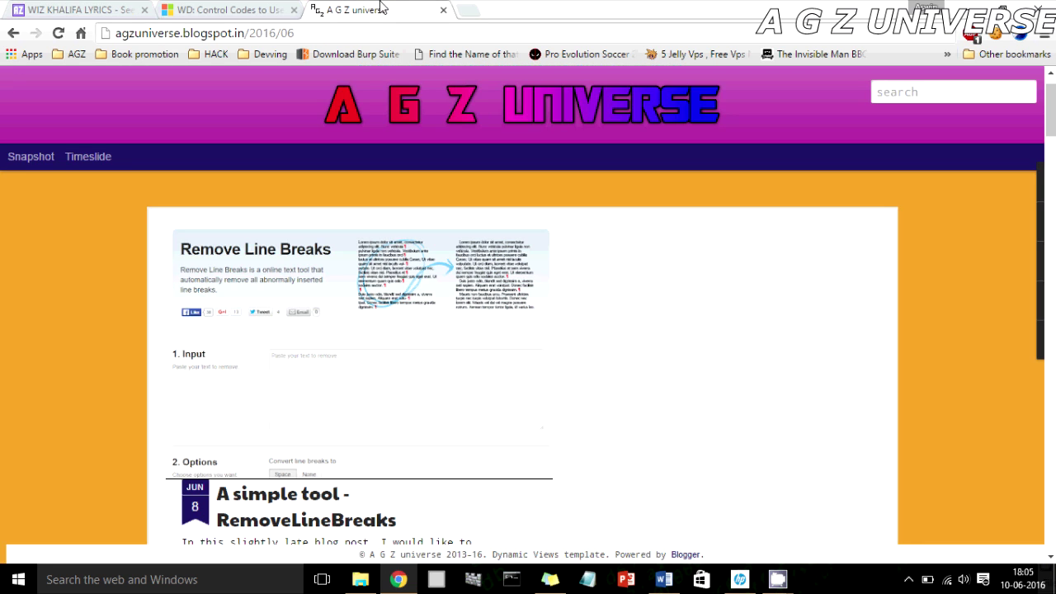
# Open removelinebreaks.net in a new Chrome tab.
pyautogui.click(468, 10)
pyautogui.write('remove')
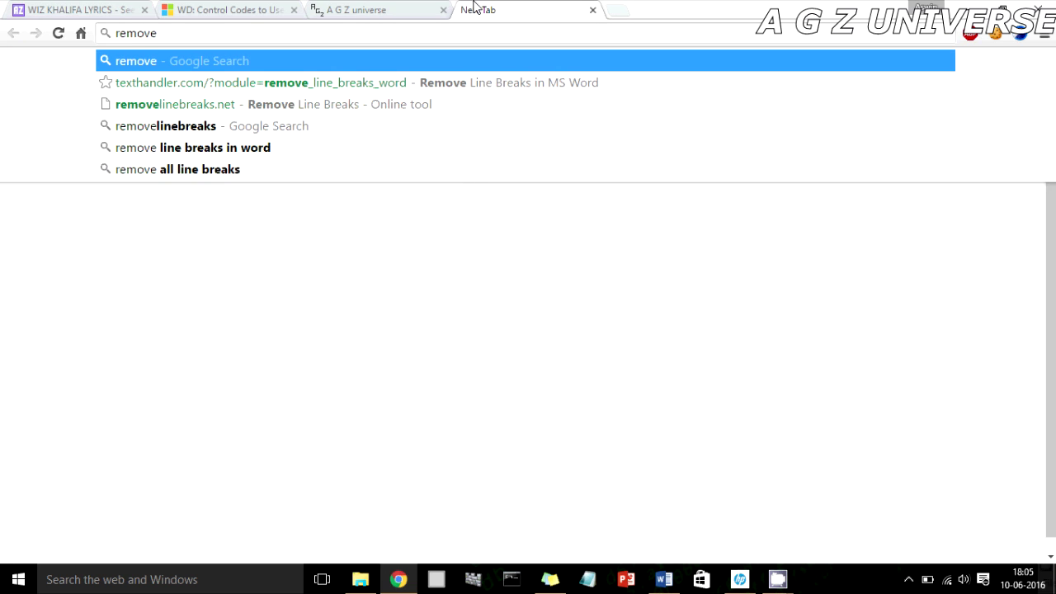
pyautogui.press('Down')
pyautogui.press('Down')
pyautogui.press('Return')
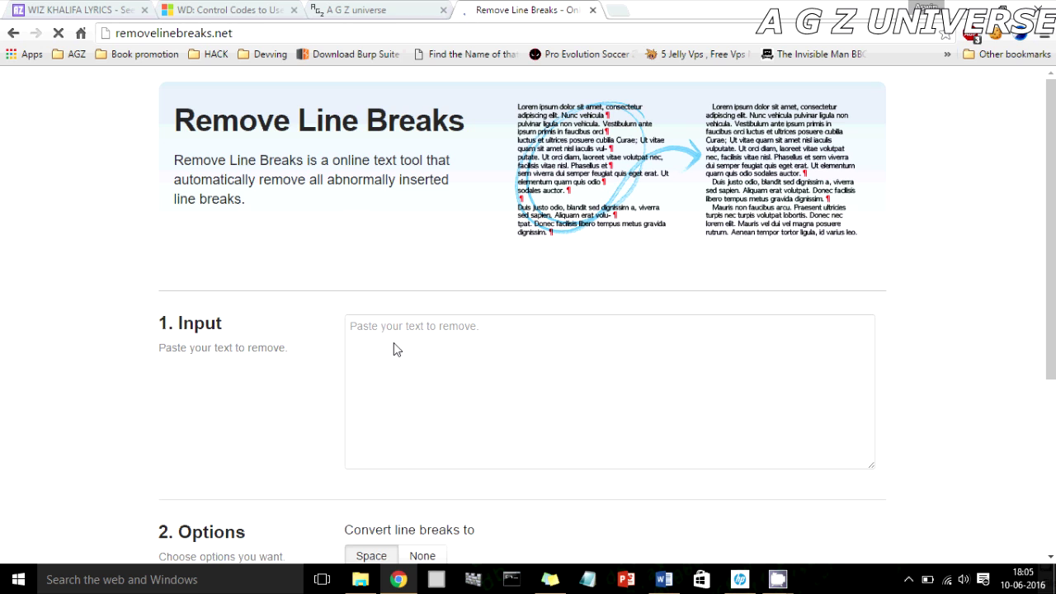
# Paste the song lyrics into the Input box and run Remove Line Breaks.
pyautogui.click(394, 345)
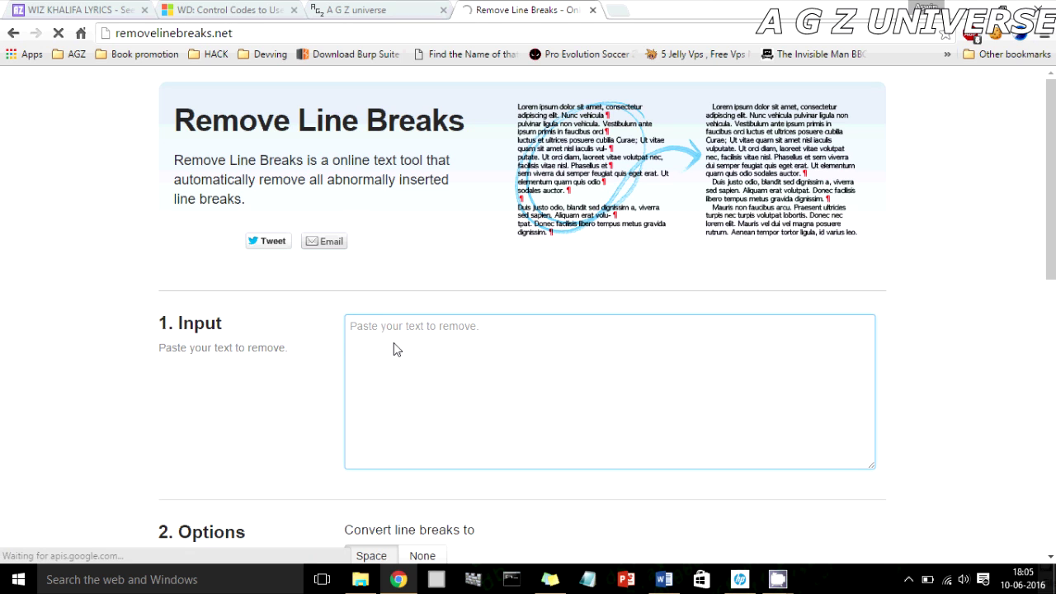
pyautogui.hotkey('ctrl', 'v')
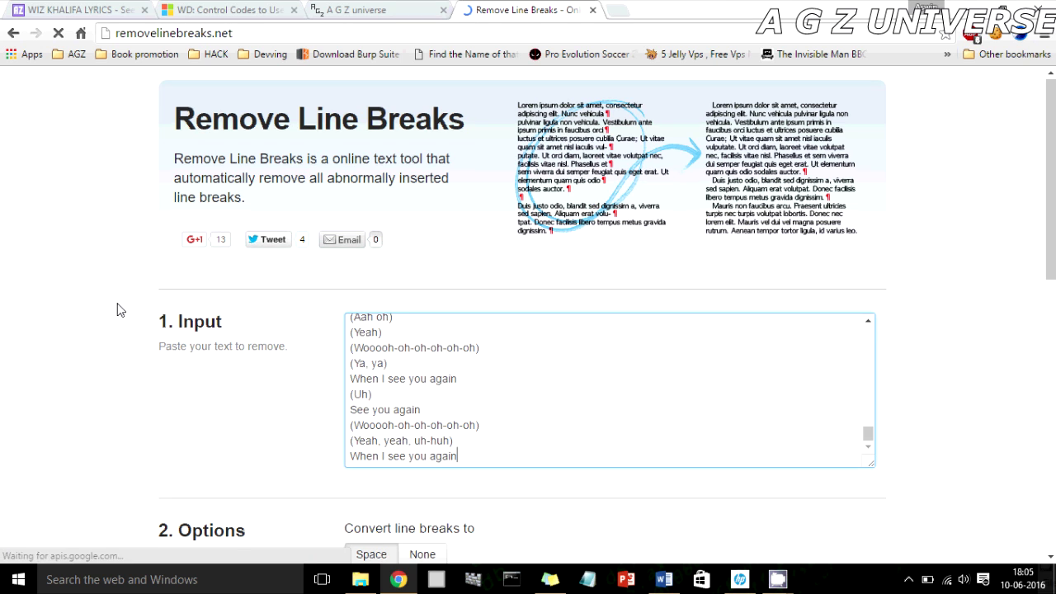
pyautogui.scroll(-2, 118, 310)
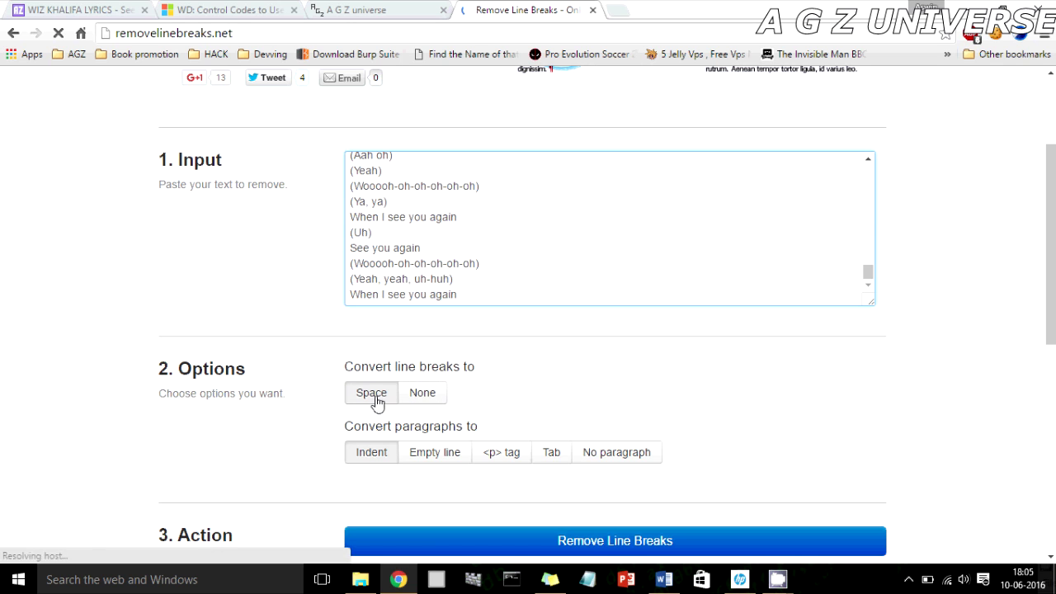
pyautogui.scroll(-2, 417, 390)
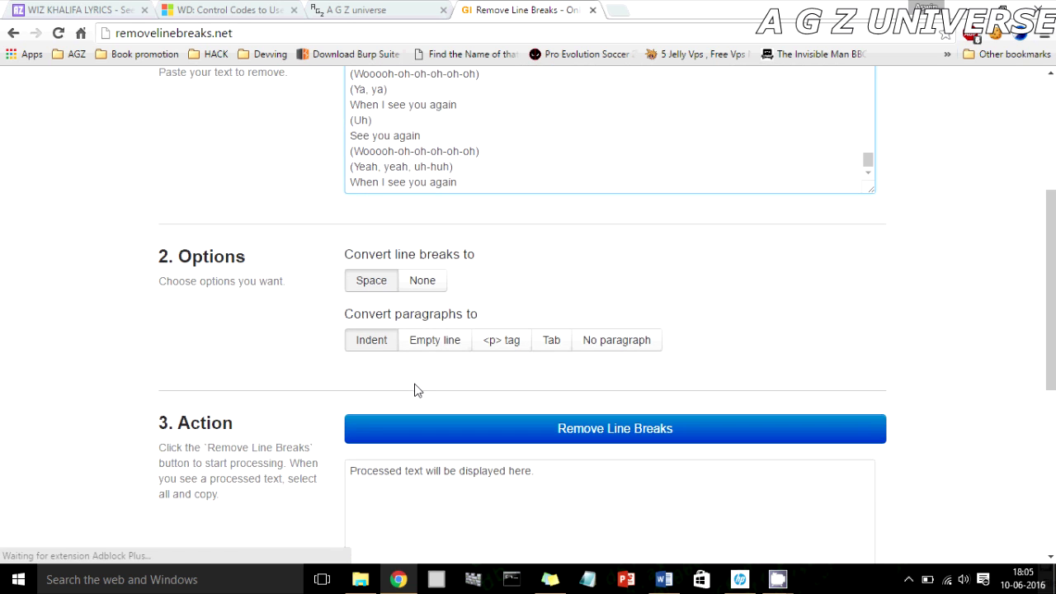
pyautogui.click(535, 425)
# Review the line-break-free lyrics output, then switch to the 'WD: Control Codes' article.
pyautogui.scroll(-1, 247, 370)
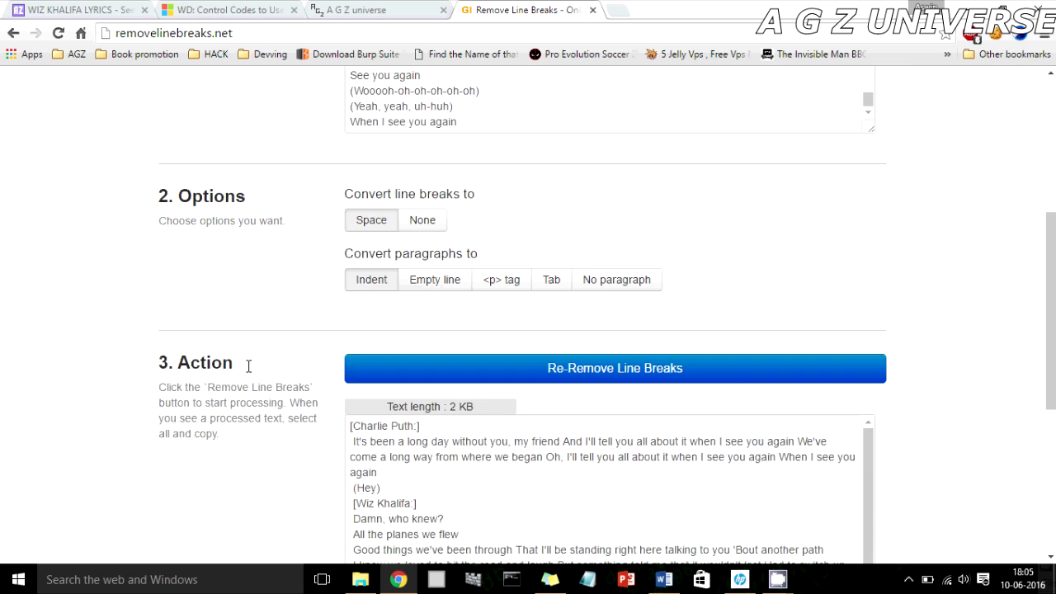
pyautogui.scroll(-2, 247, 367)
pyautogui.scroll(-1, 425, 356)
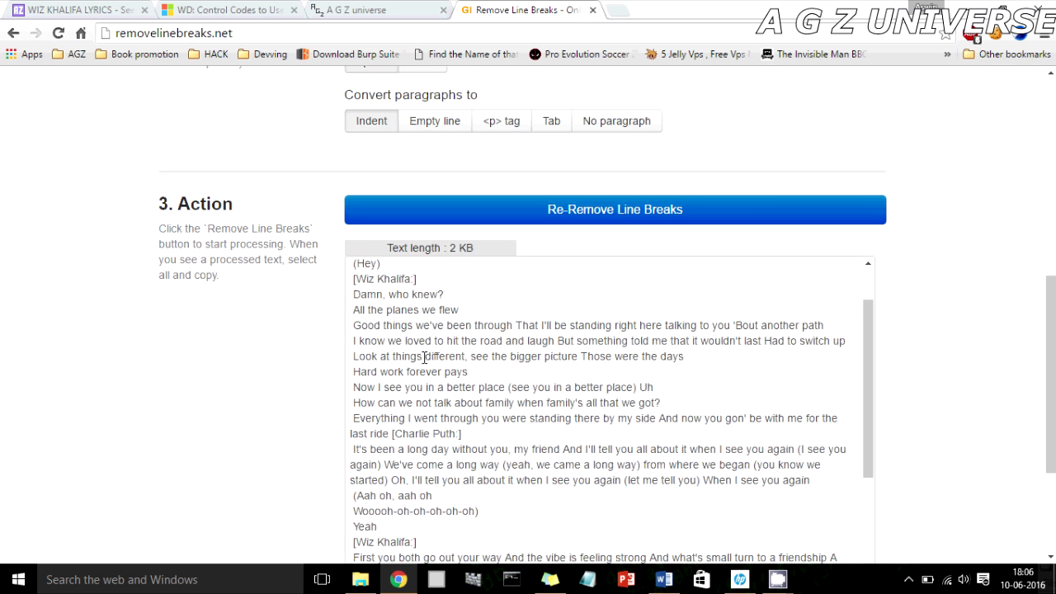
pyautogui.scroll(1, 342, 354)
pyautogui.scroll(-1, 444, 387)
pyautogui.scroll(-1, 193, 384)
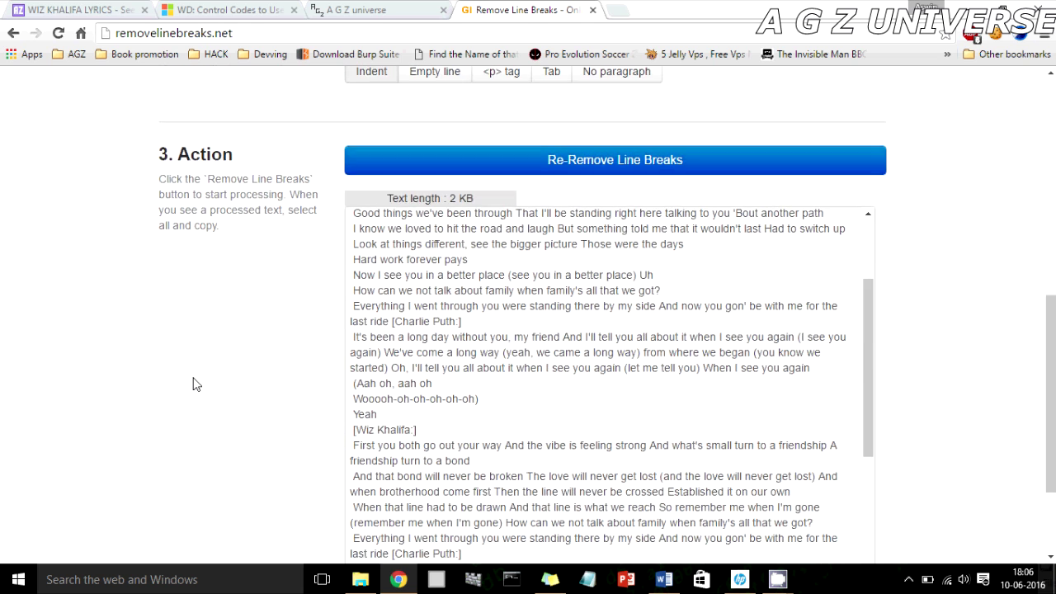
pyautogui.scroll(1, 193, 384)
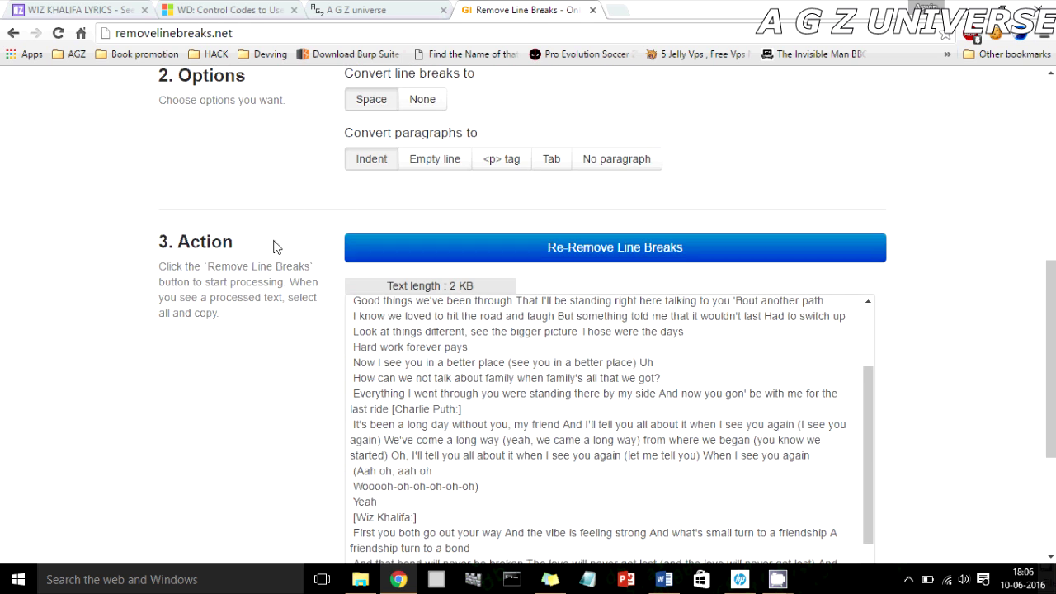
pyautogui.scroll(-2, 478, 460)
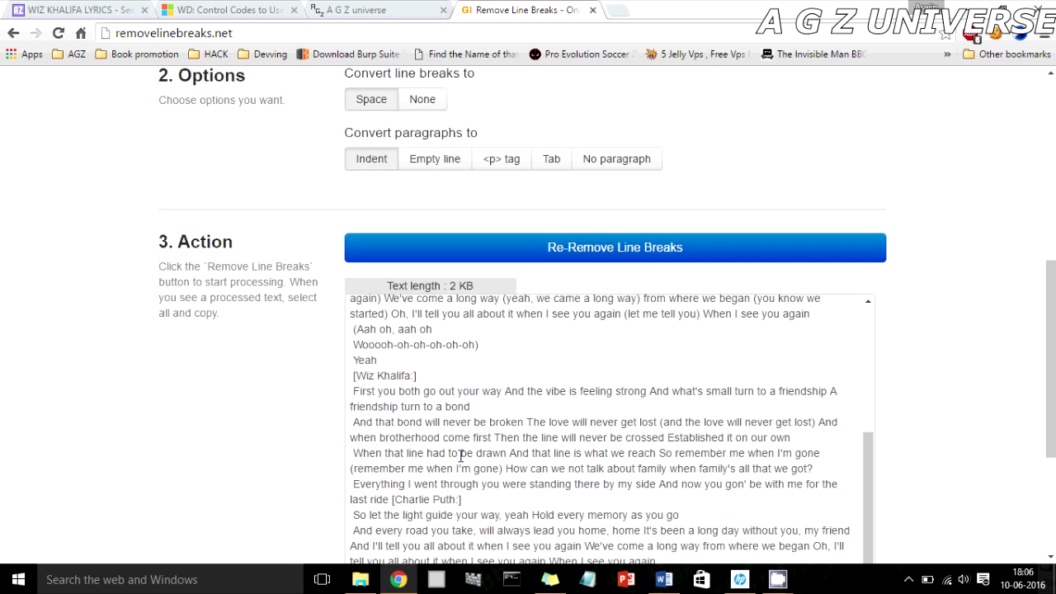
pyautogui.scroll(-2, 313, 462)
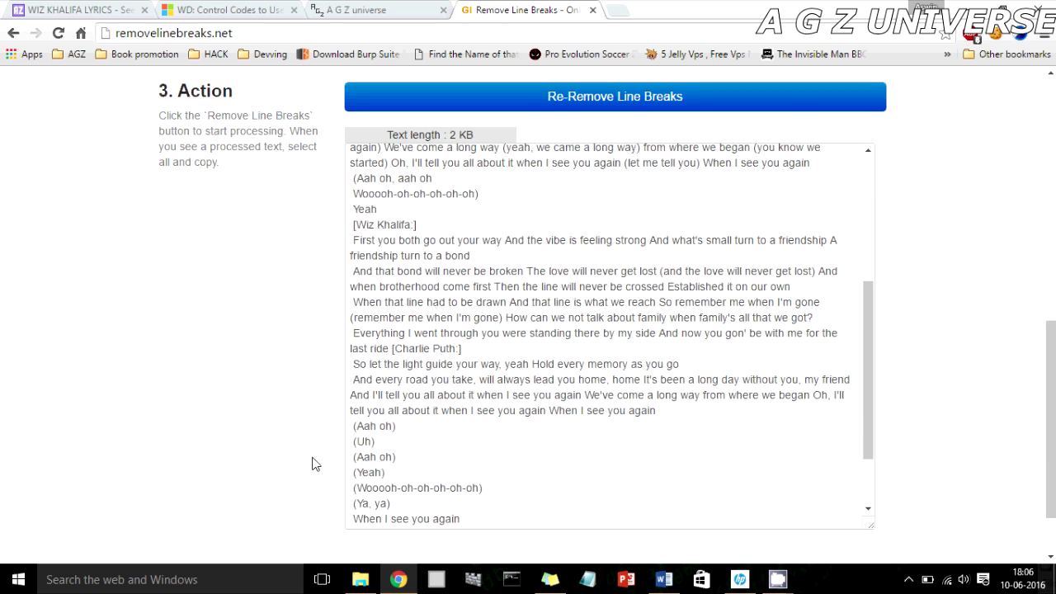
pyautogui.scroll(9, 268, 424)
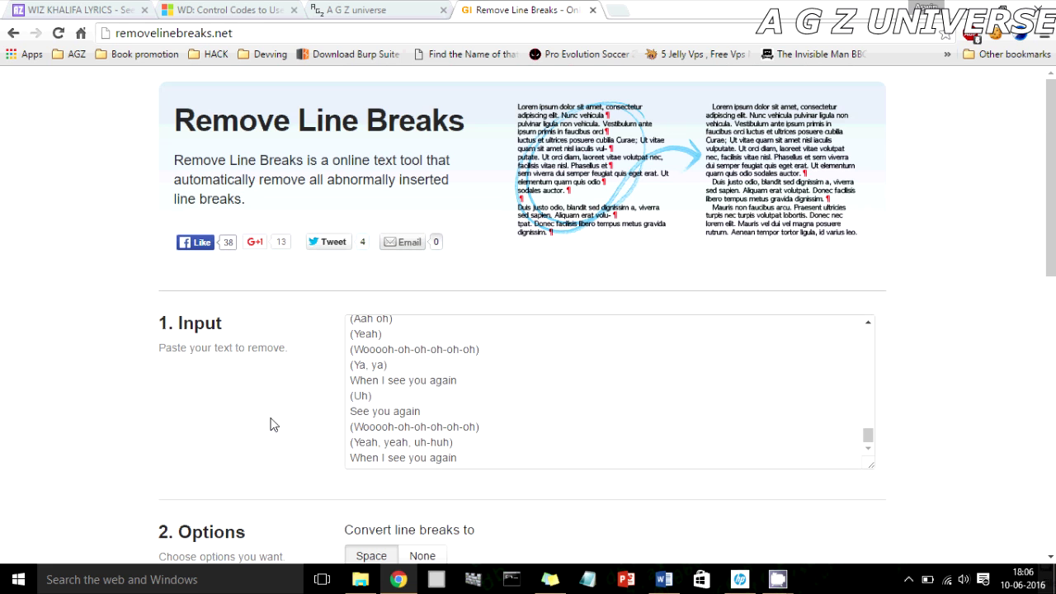
pyautogui.scroll(-2, 36, 441)
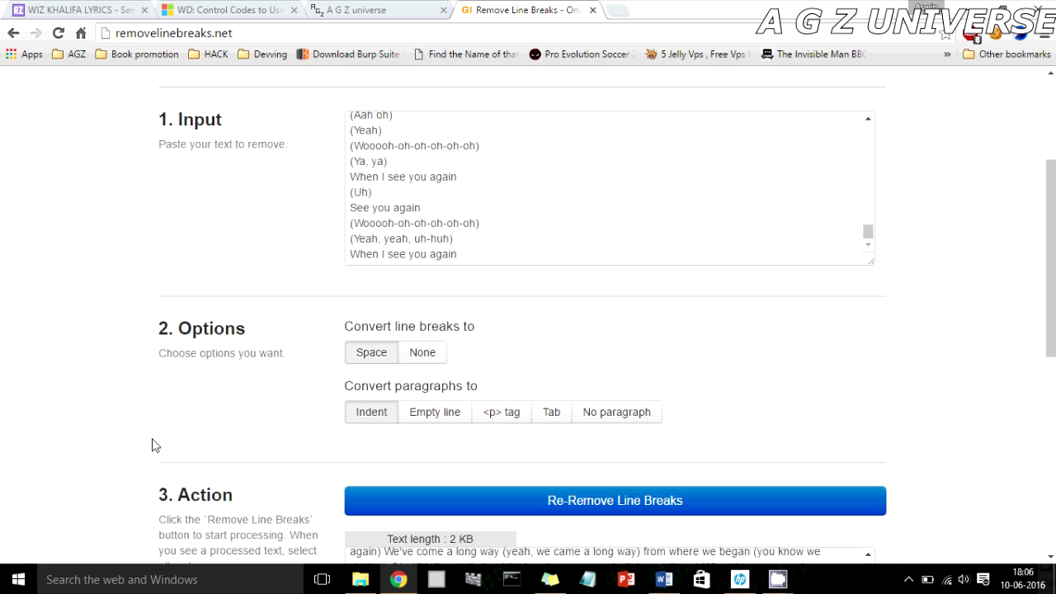
pyautogui.click(254, 9)
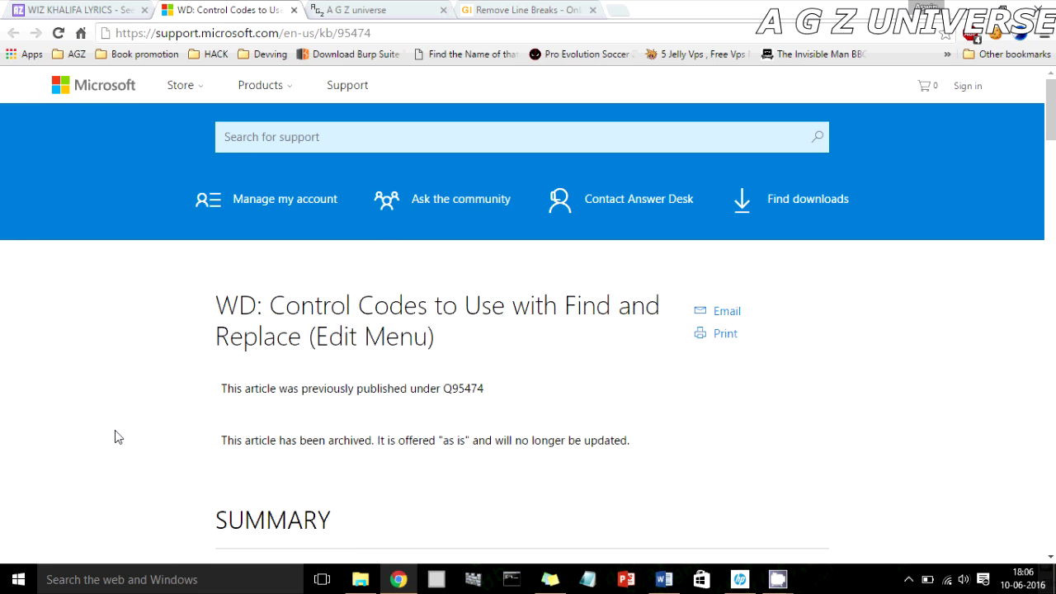
# Scroll through Microsoft's table of Find and Replace control codes.
pyautogui.scroll(-5, 116, 437)
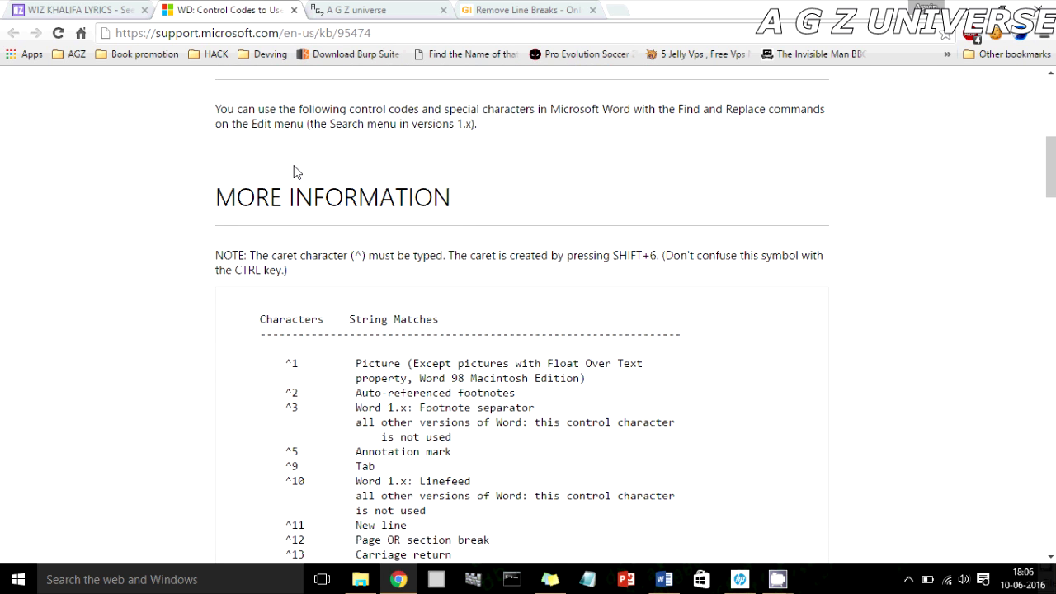
pyautogui.scroll(-1, 137, 236)
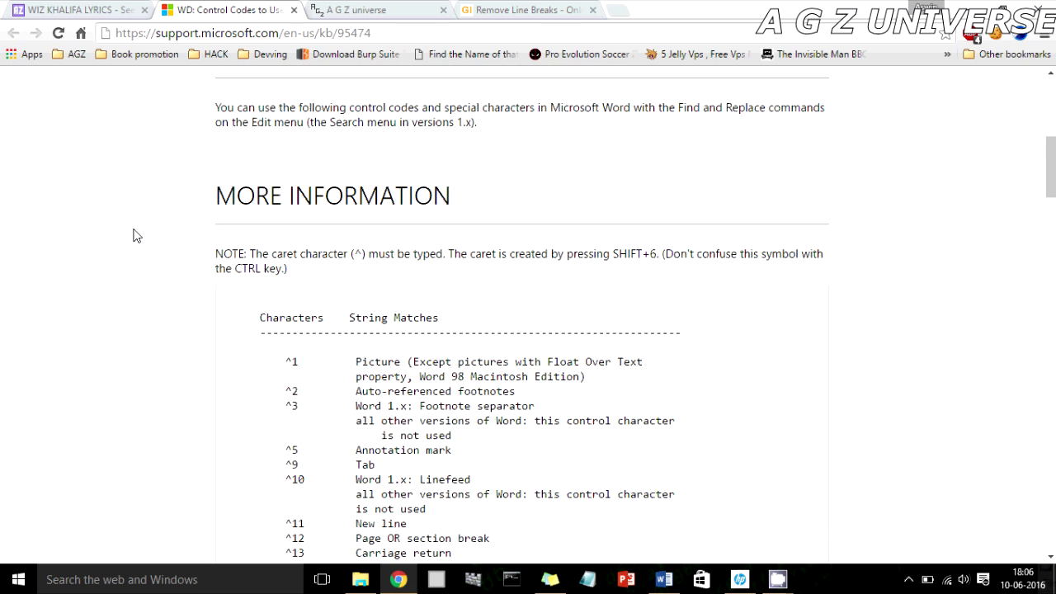
pyautogui.scroll(-6, 137, 236)
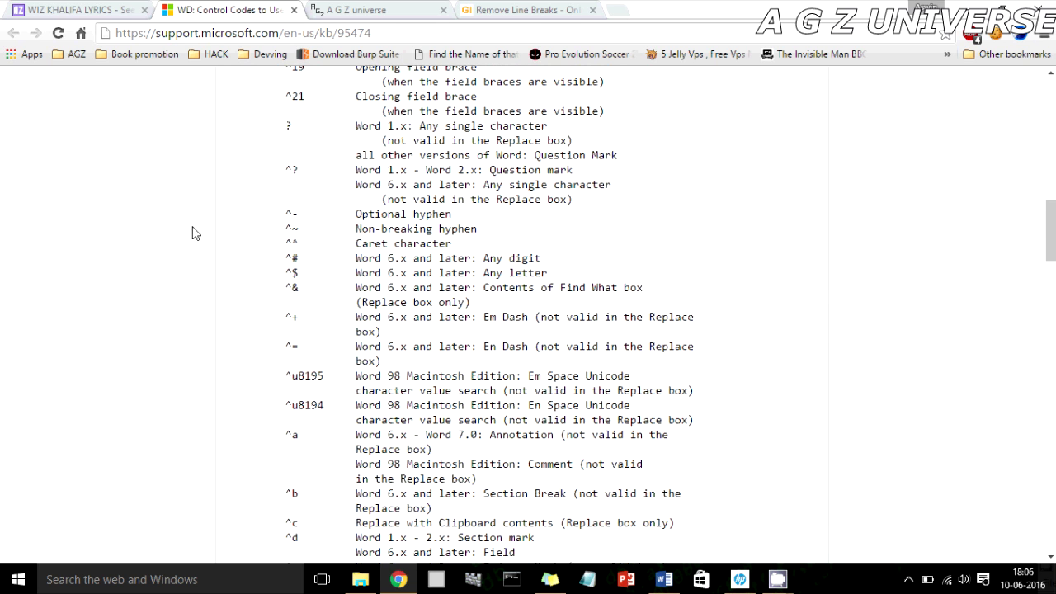
pyautogui.scroll(-4, 219, 308)
pyautogui.scroll(-3, 219, 307)
pyautogui.scroll(2, 271, 272)
pyautogui.scroll(2, 271, 272)
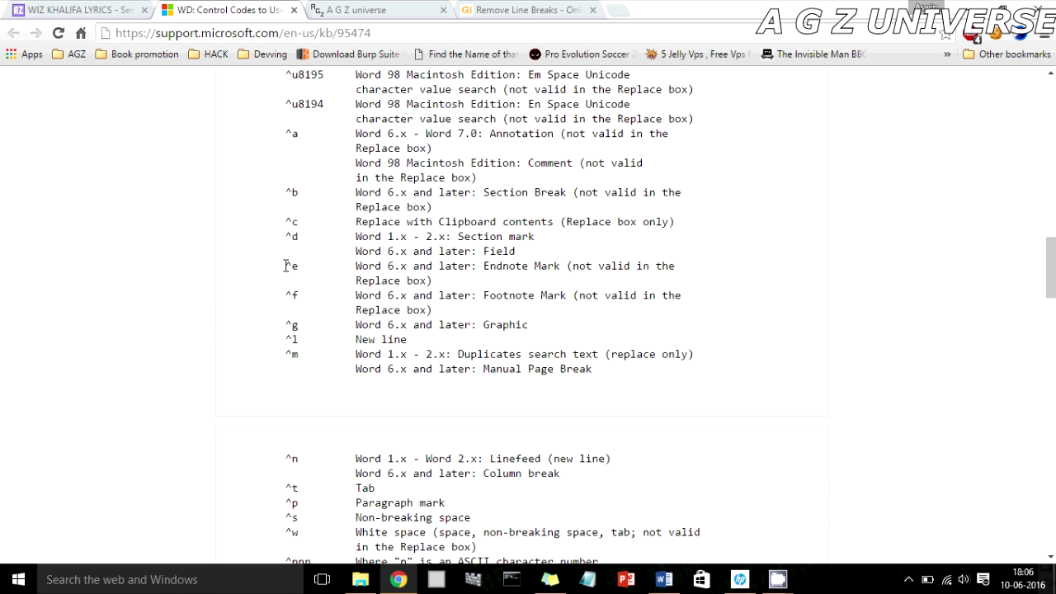
pyautogui.scroll(4, 287, 266)
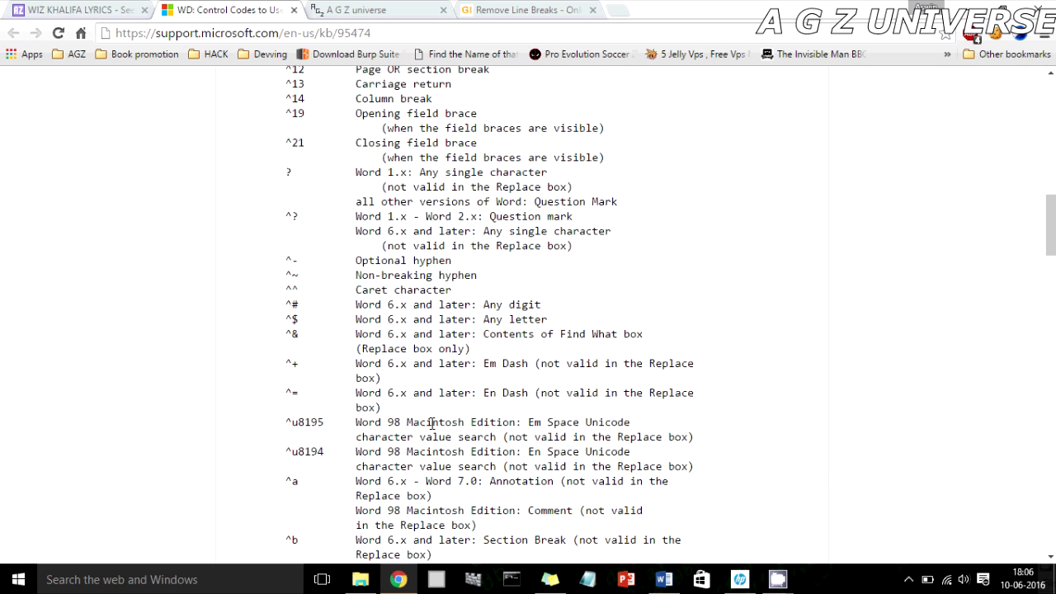
pyautogui.scroll(2, 239, 334)
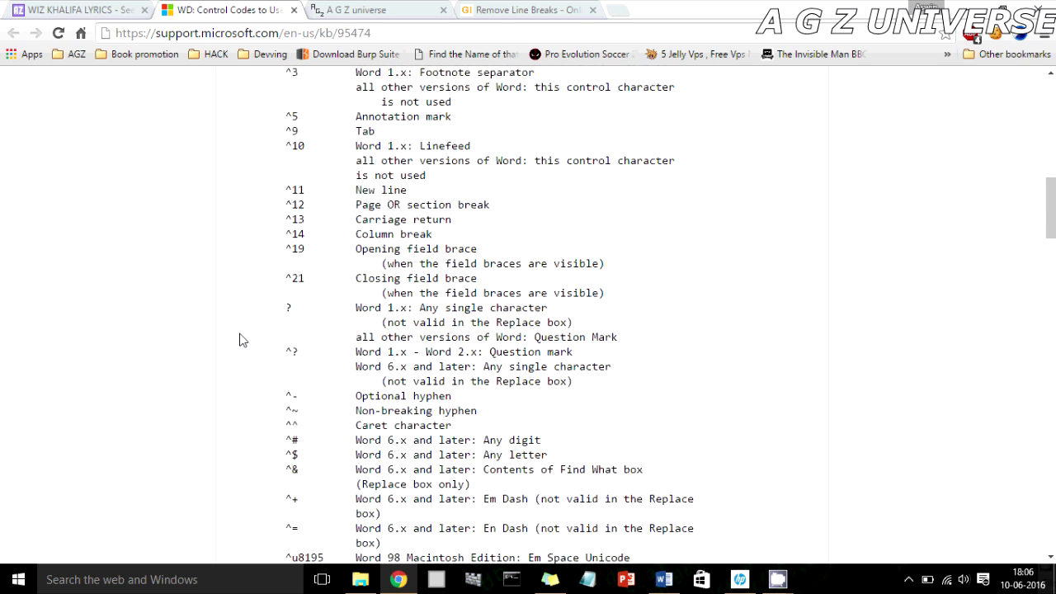
pyautogui.scroll(2, 239, 339)
pyautogui.scroll(1, 245, 360)
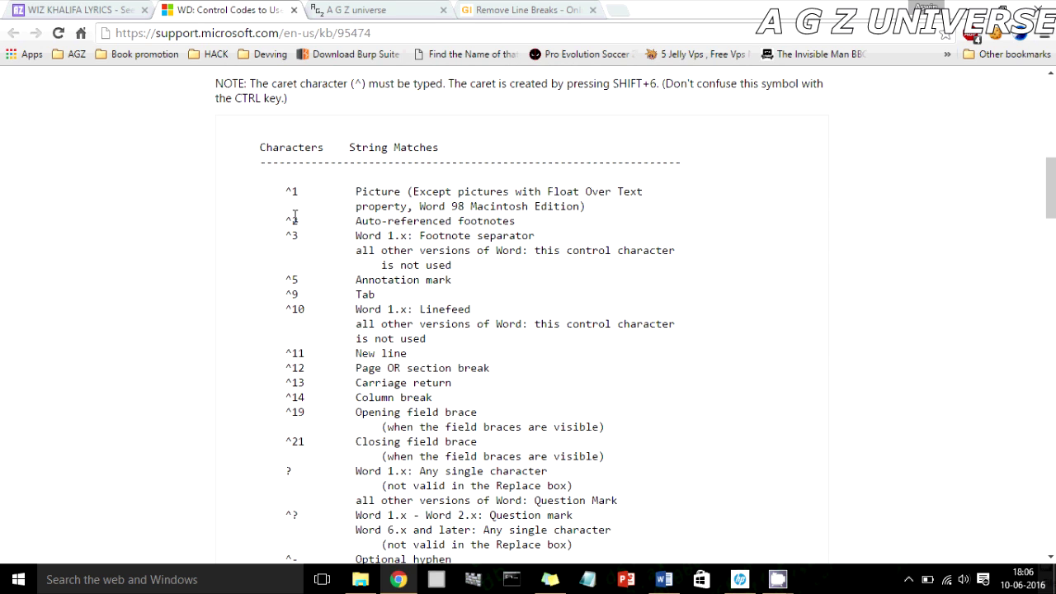
pyautogui.scroll(2, 250, 264)
# Clear the accidental text selection and return to the AGZ Universe RemoveLineBreaks post.
pyautogui.moveTo(250, 264); pyautogui.dragTo(160, 275)
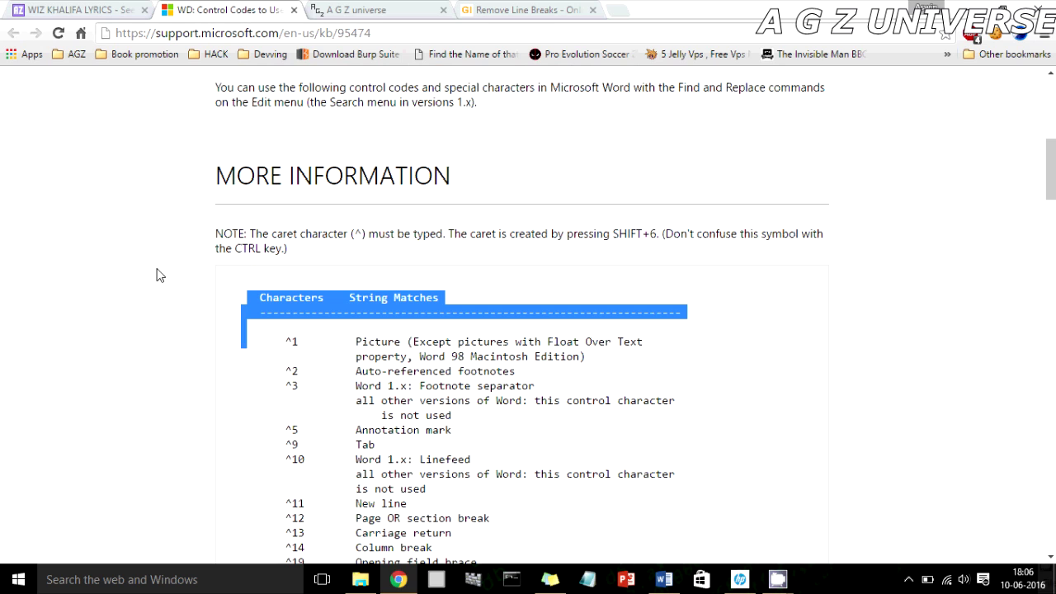
pyautogui.click(160, 276)
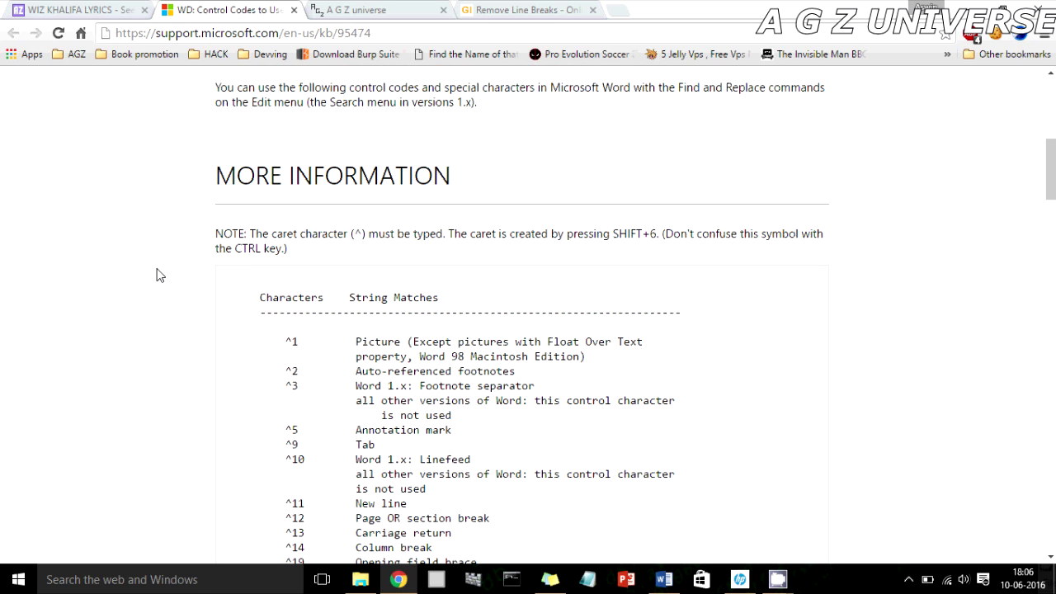
pyautogui.click(369, 7)
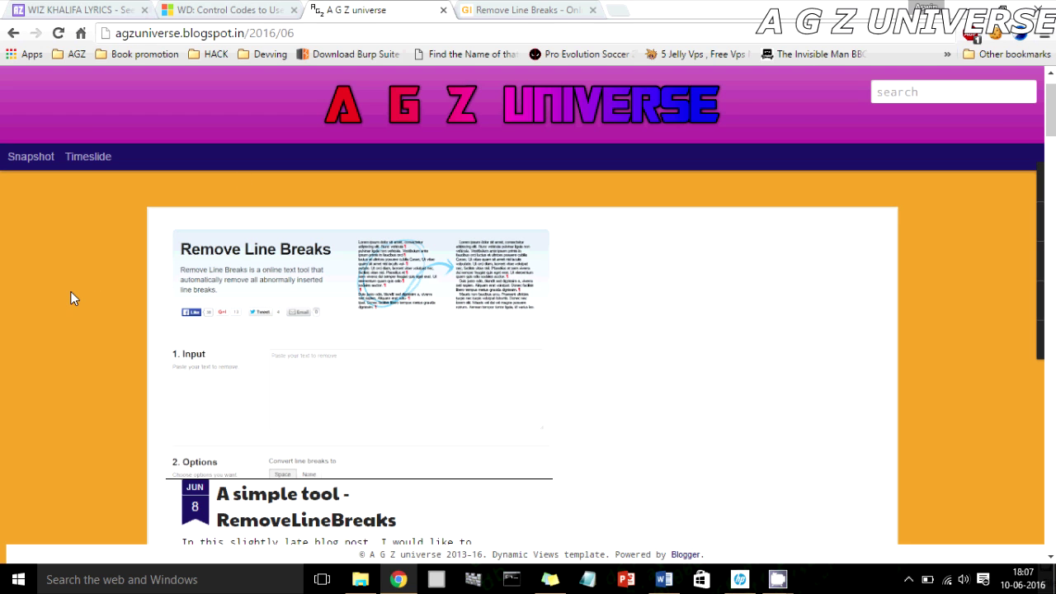